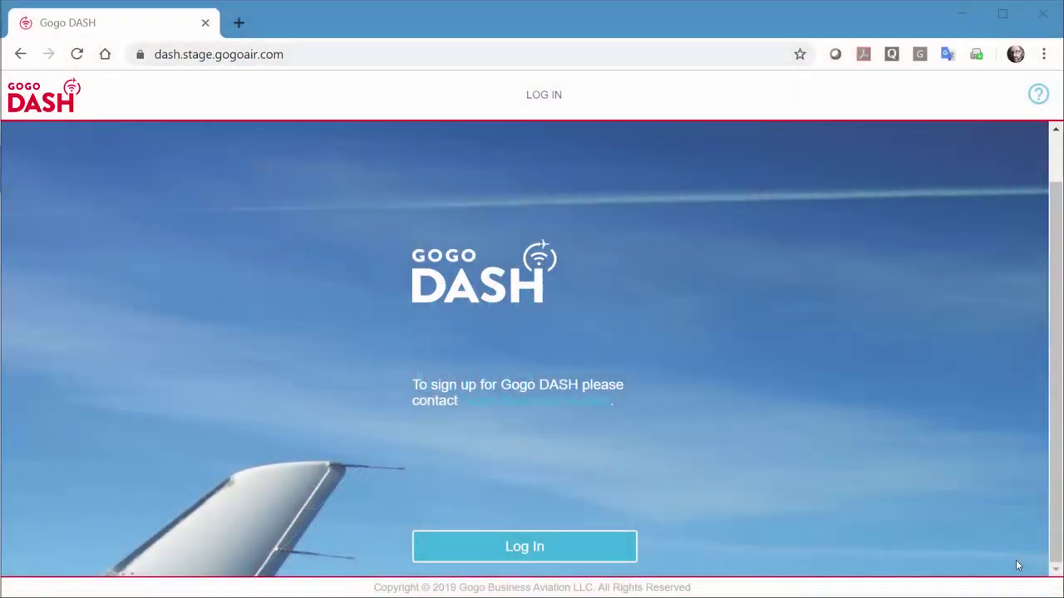
# - Sign in to the Gogo DASH portal with the saved credentials
pyautogui.click(565, 557)
pyautogui.click(544, 548)
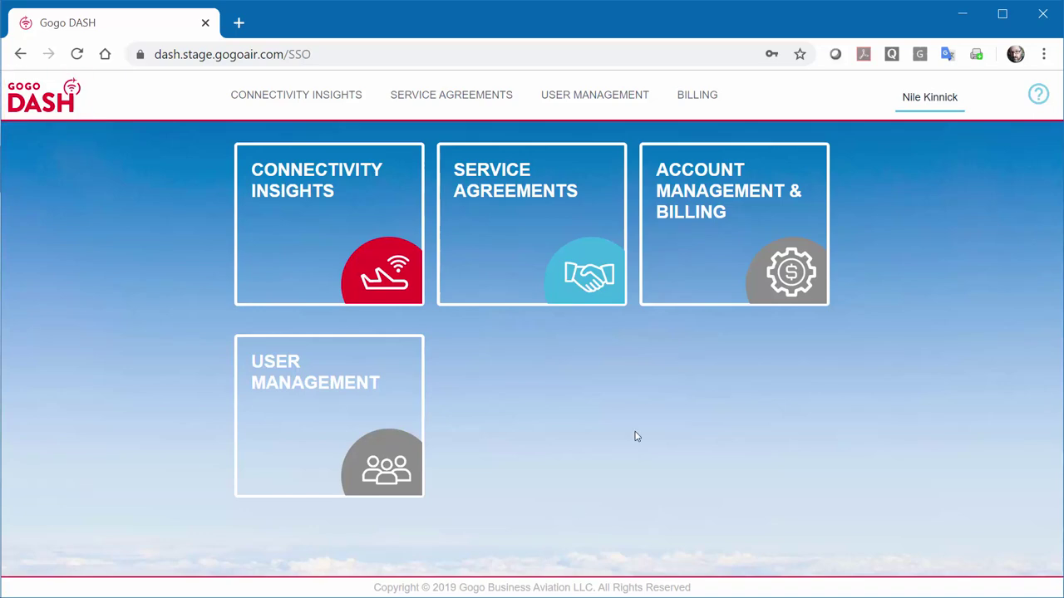
pyautogui.click(790, 266)
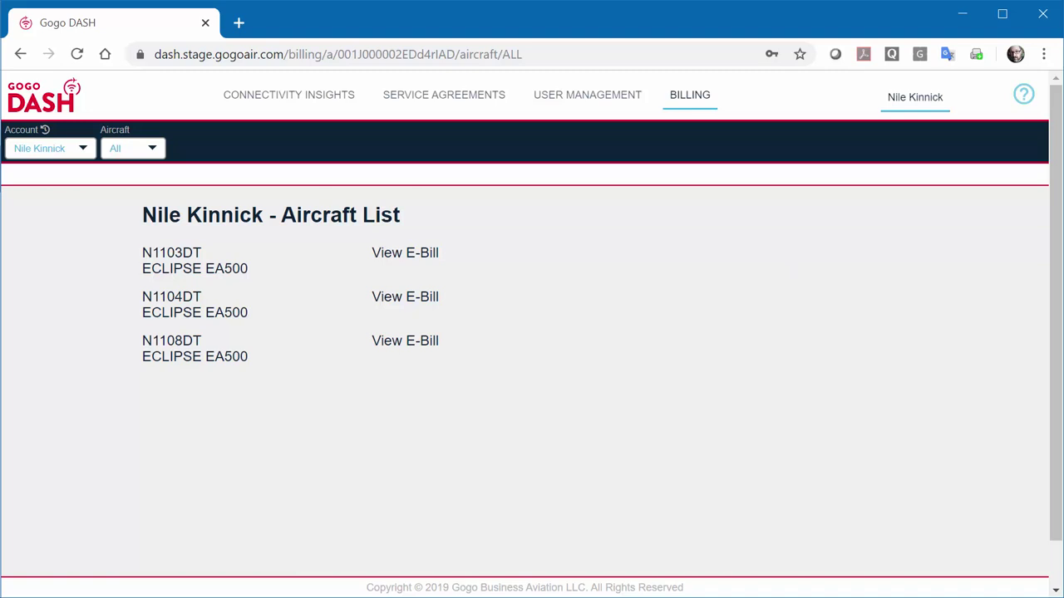
pyautogui.click(434, 254)
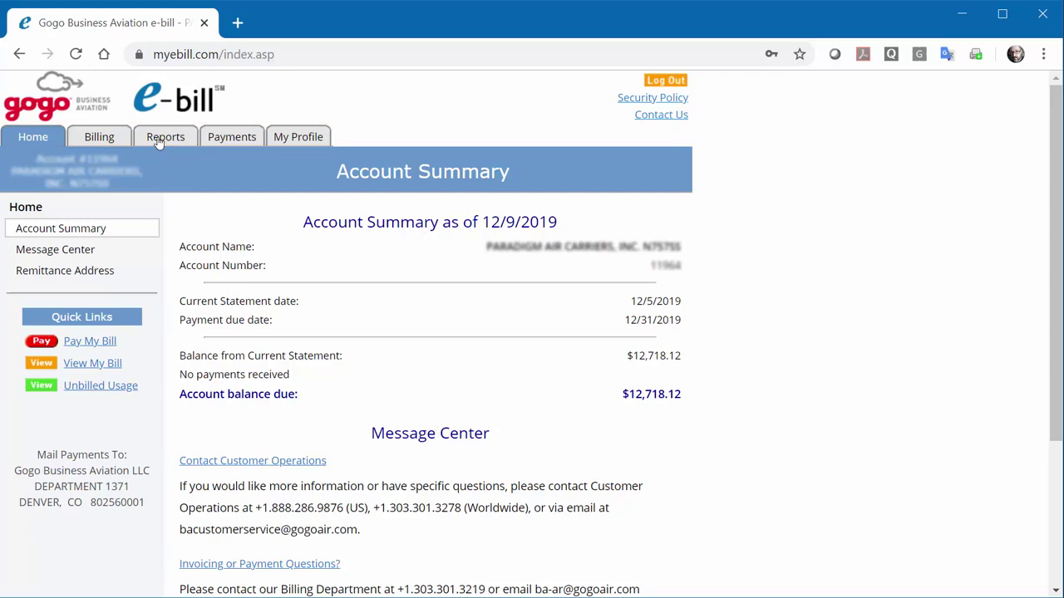
# - List and browse all 2337 unbilled internet usage records from the current statement
pyautogui.click(105, 138)
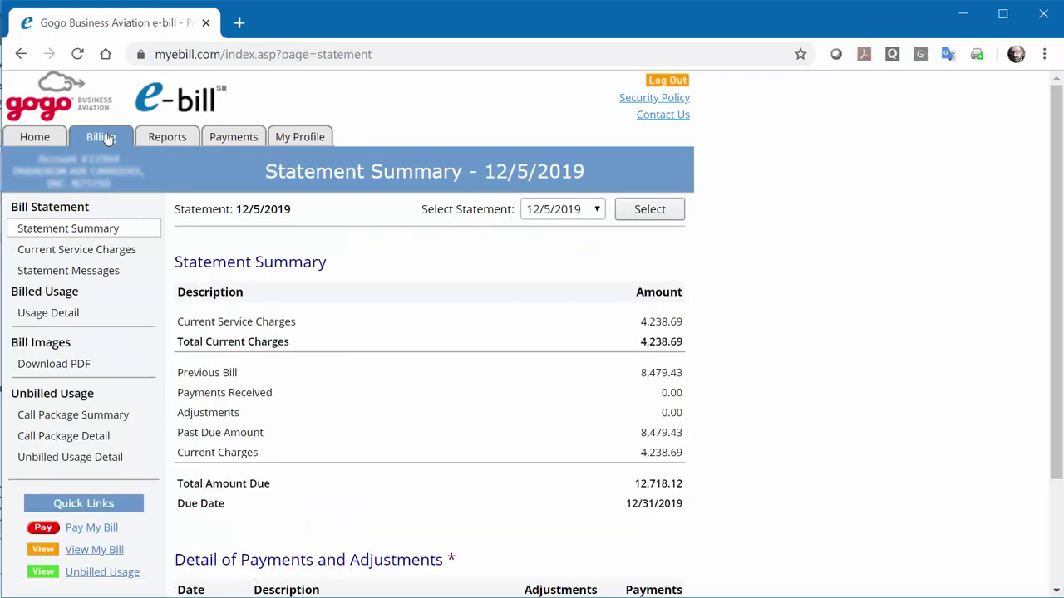
pyautogui.click(117, 466)
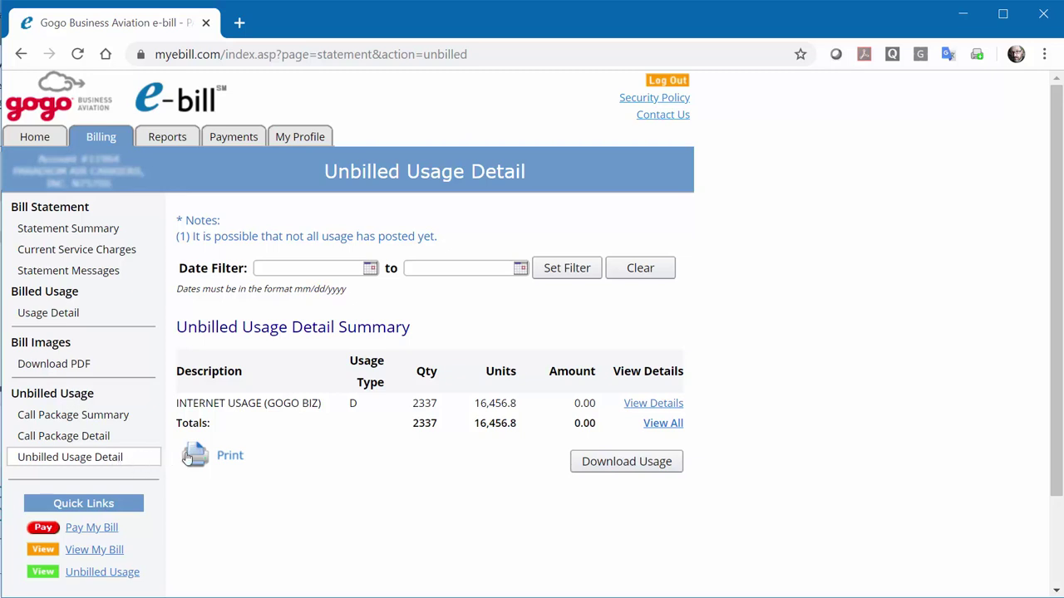
pyautogui.click(670, 425)
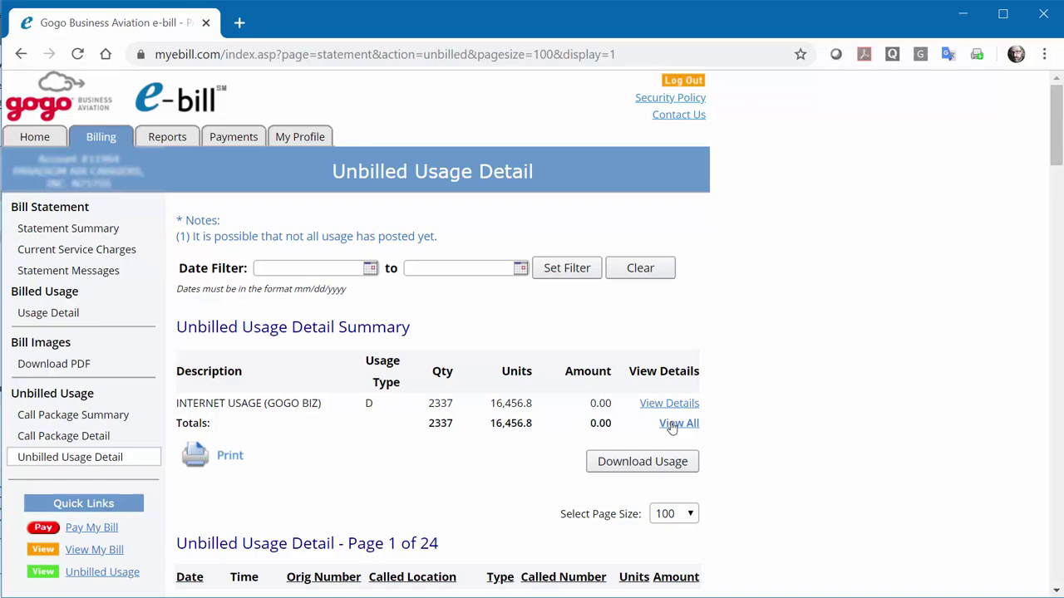
pyautogui.scroll(-8, 670, 425)
pyautogui.scroll(-5, 685, 448)
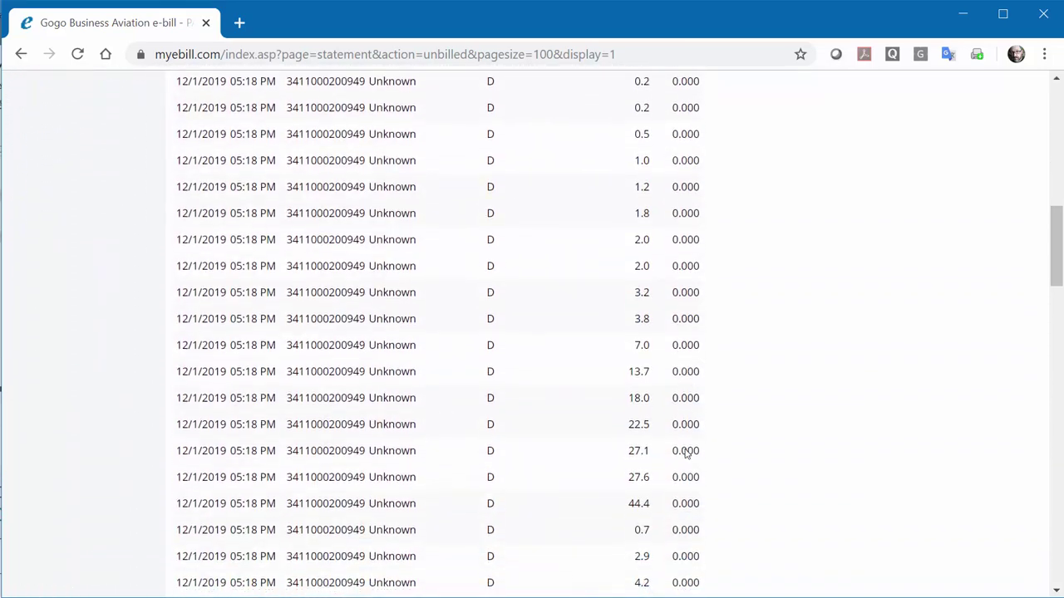
pyautogui.scroll(15, 687, 448)
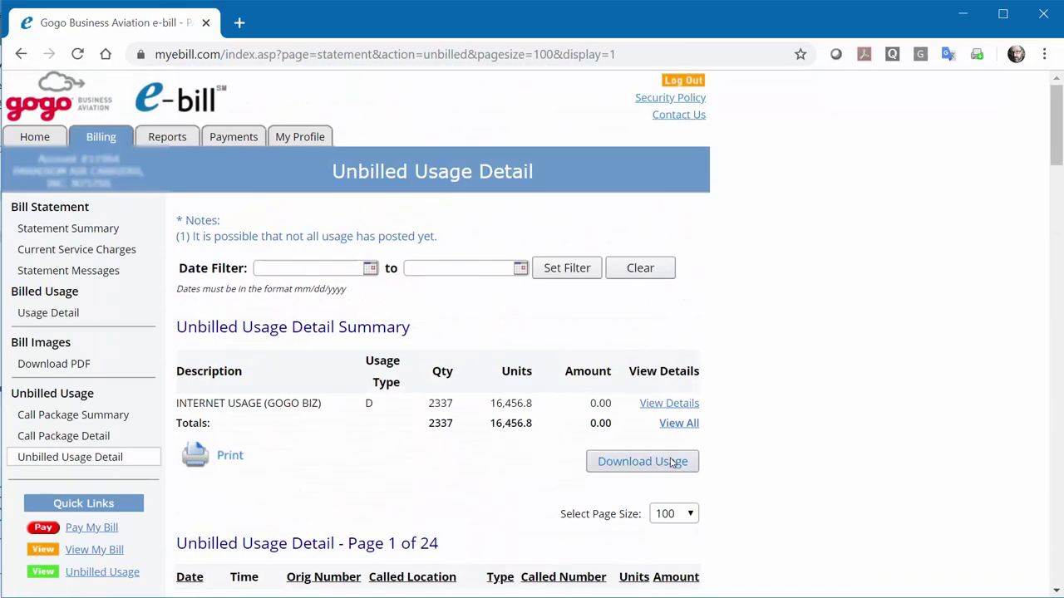
# - Dismiss the unbilled usage download file-type window and switch to the billed Usage Detail report
pyautogui.click(670, 461)
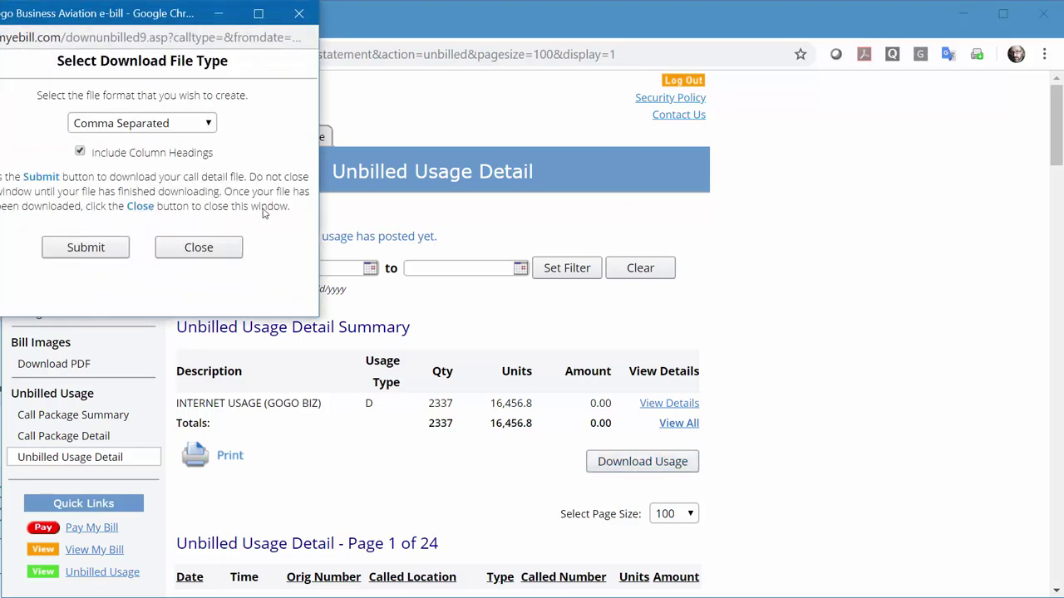
pyautogui.click(210, 124)
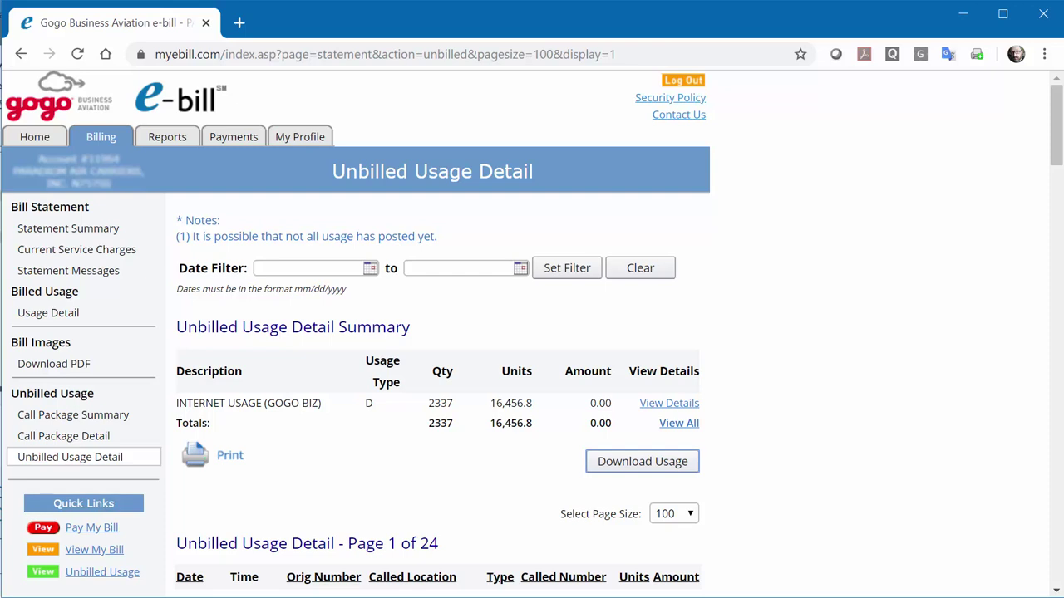
pyautogui.click(47, 317)
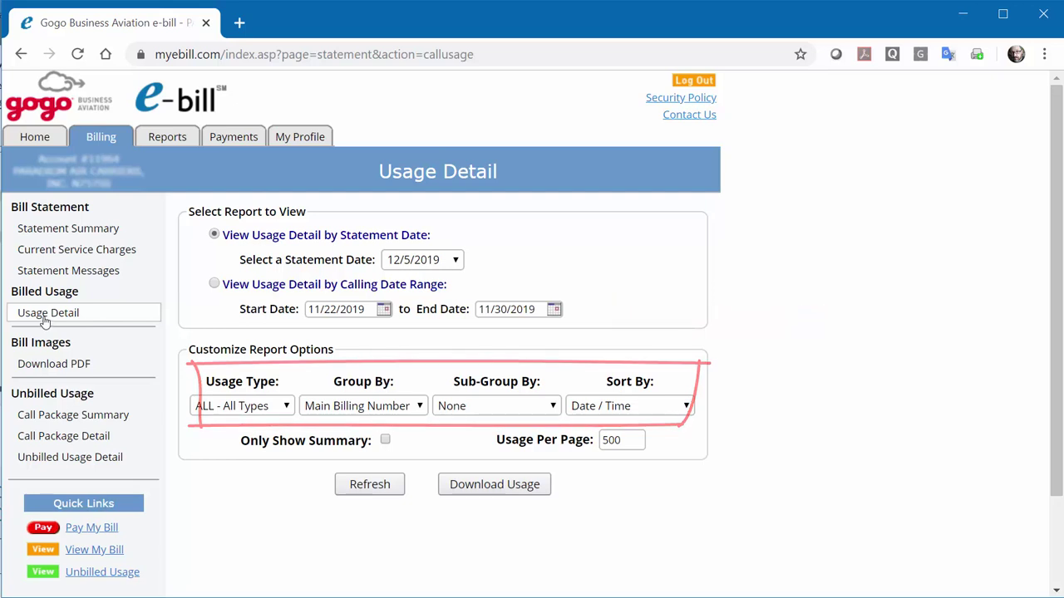
# - Refresh the billed usage report for calling dates 11/22/2019–11/30/2019, sorted by Date / Time
pyautogui.click(686, 405)
pyautogui.click(686, 405)
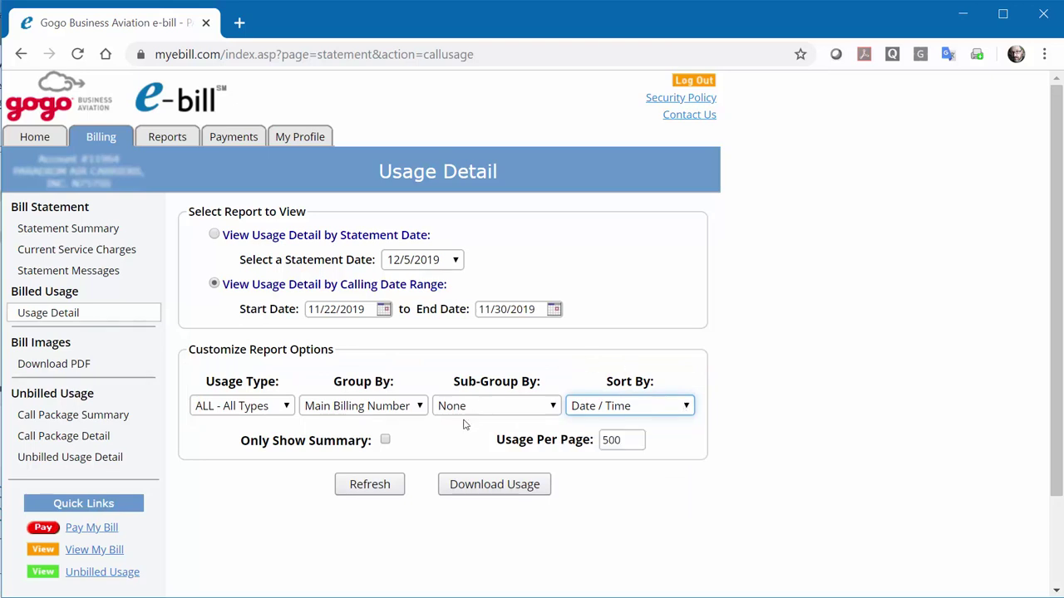
pyautogui.click(384, 485)
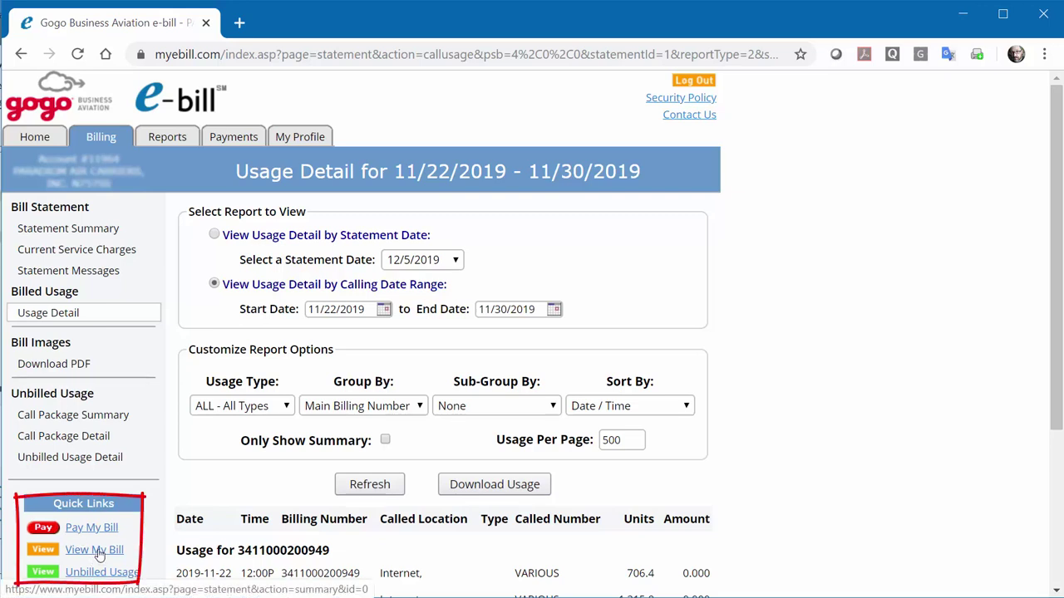
# - Return to the current statement summary and visit the Bill Images PDF download page
pyautogui.click(98, 551)
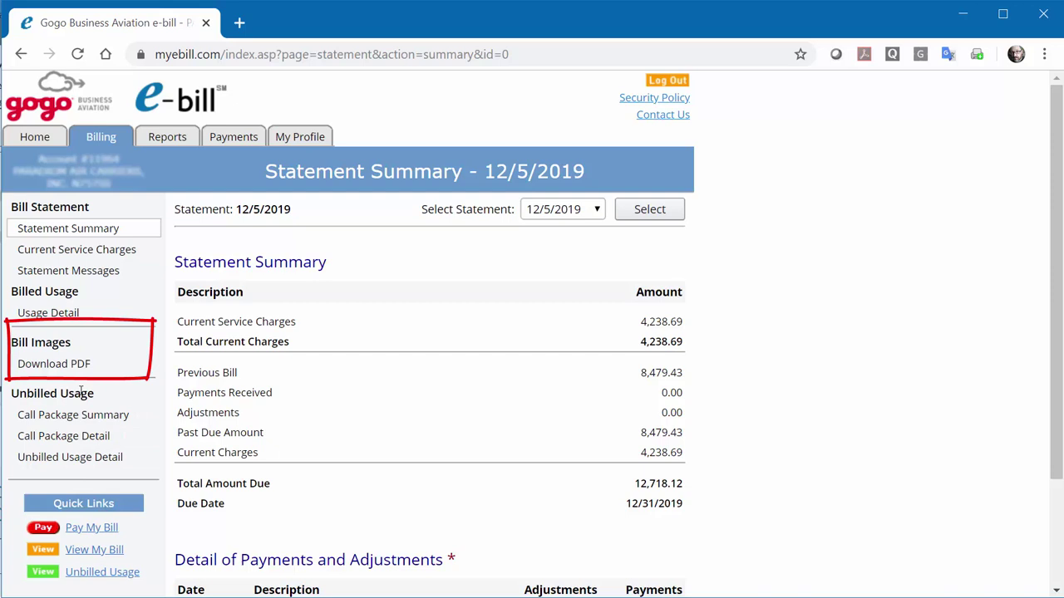
pyautogui.click(83, 365)
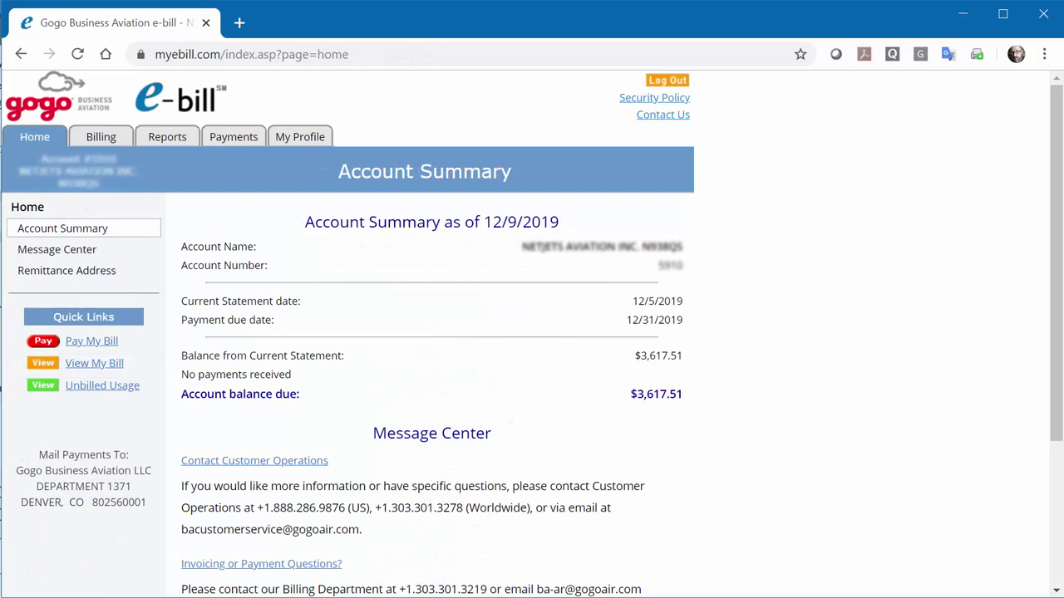
# - Review the form for adding a new credit card payment account under Payments
pyautogui.click(234, 139)
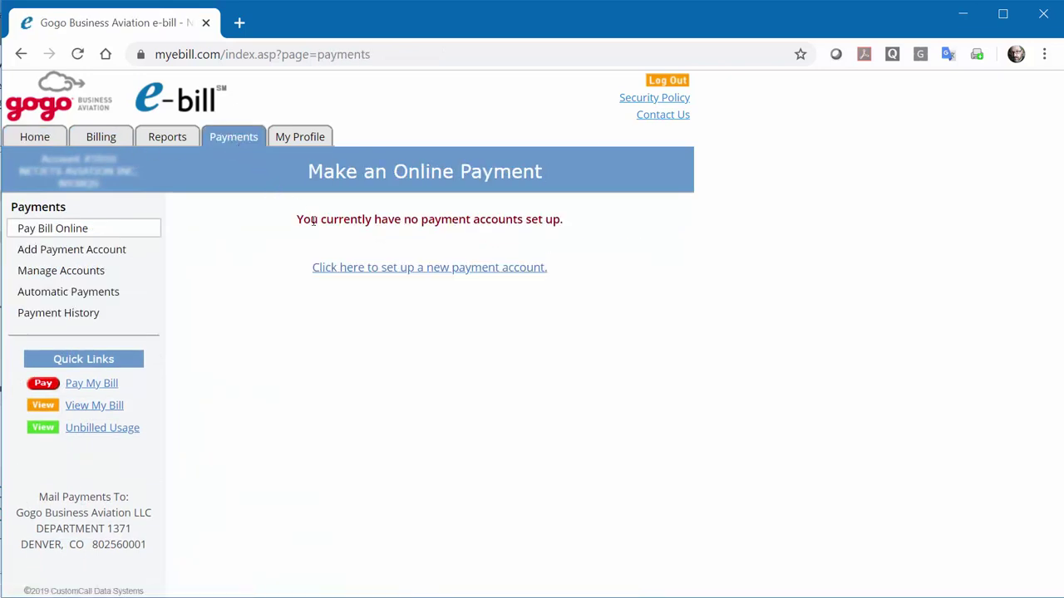
pyautogui.click(361, 268)
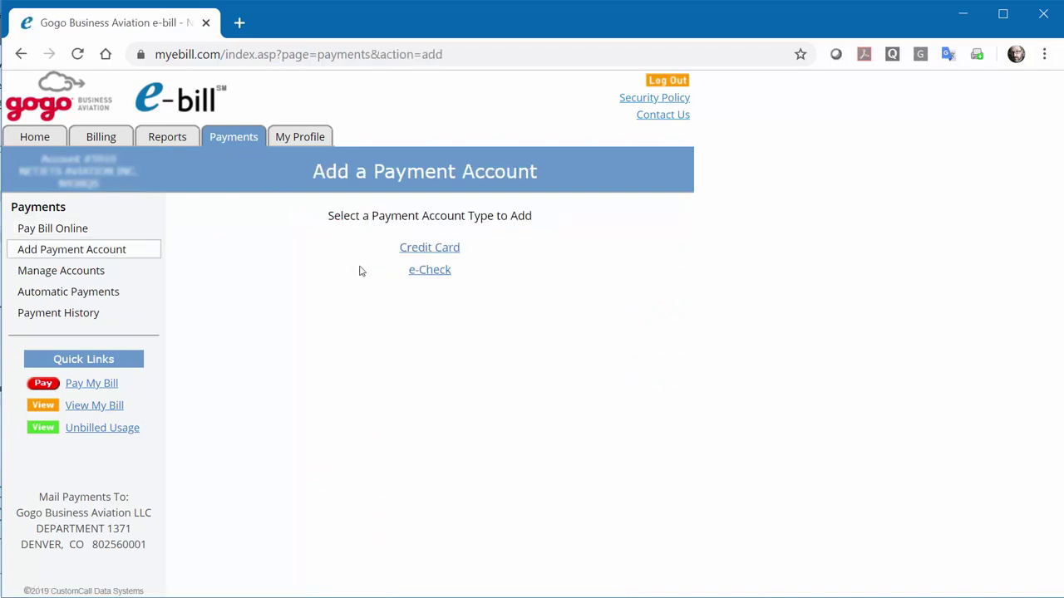
pyautogui.click(418, 248)
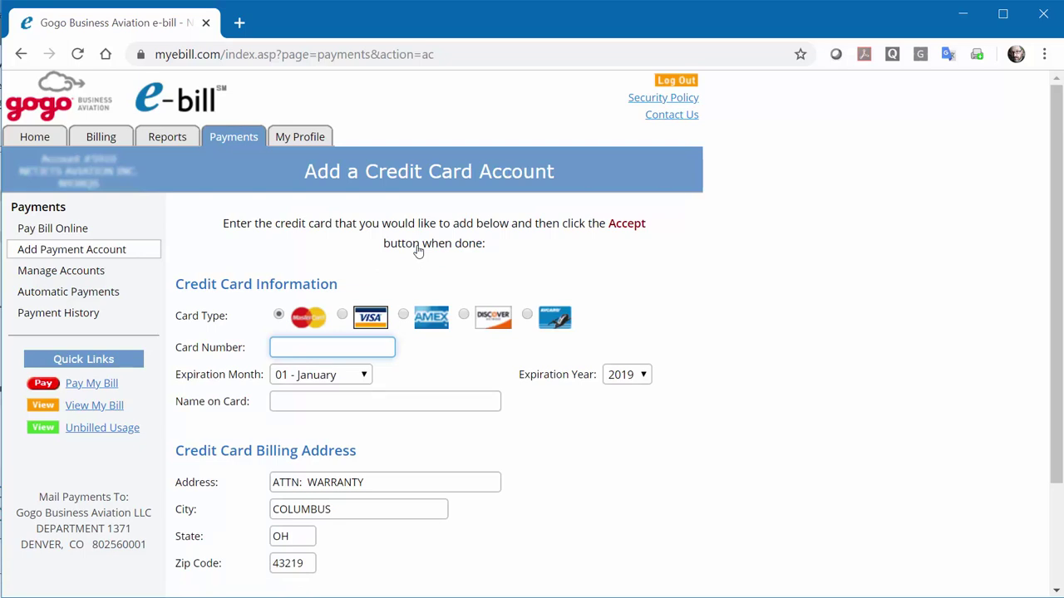
pyautogui.scroll(-3, 419, 254)
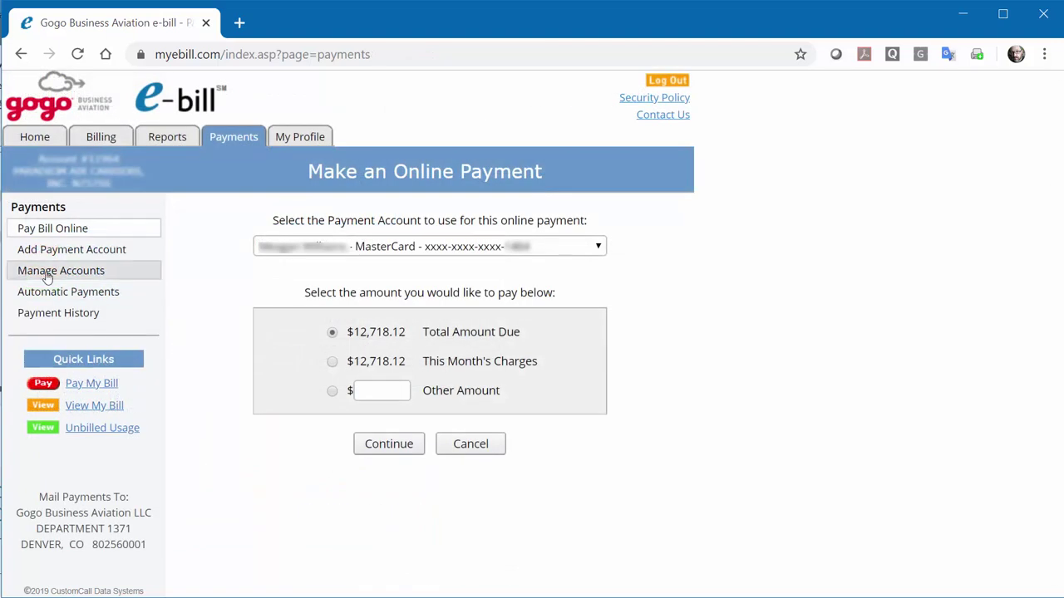
# - Check saved payment accounts and payment verification, then view payment history back to 10/12/2018
pyautogui.click(44, 274)
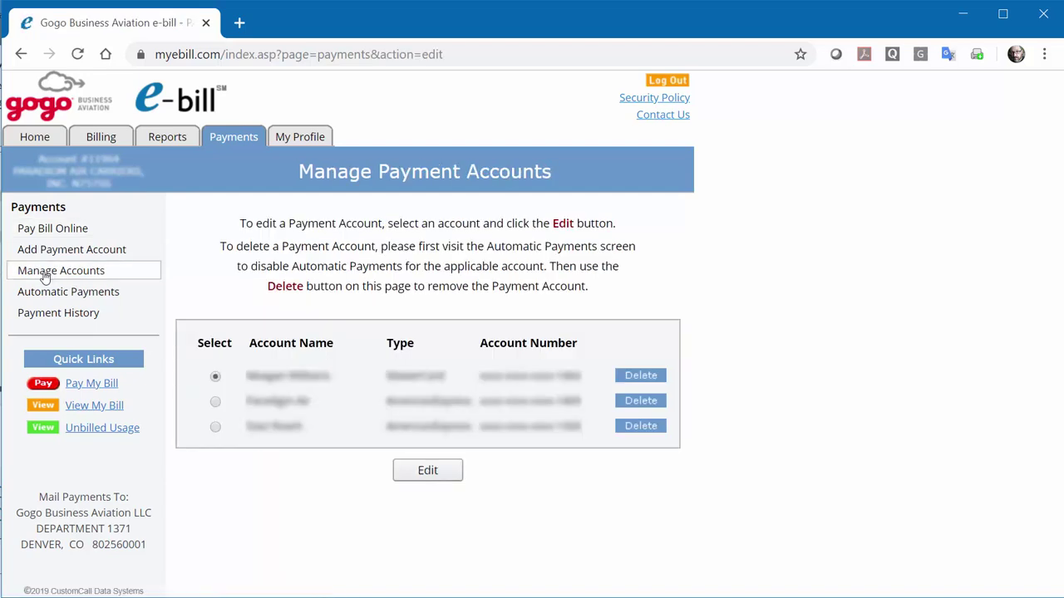
pyautogui.click(77, 387)
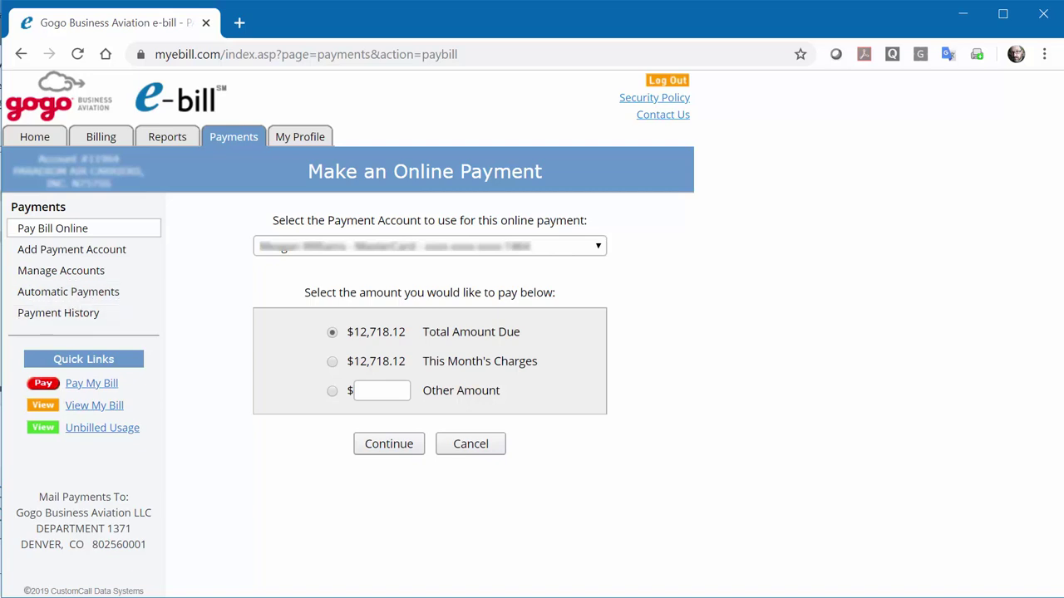
pyautogui.click(379, 446)
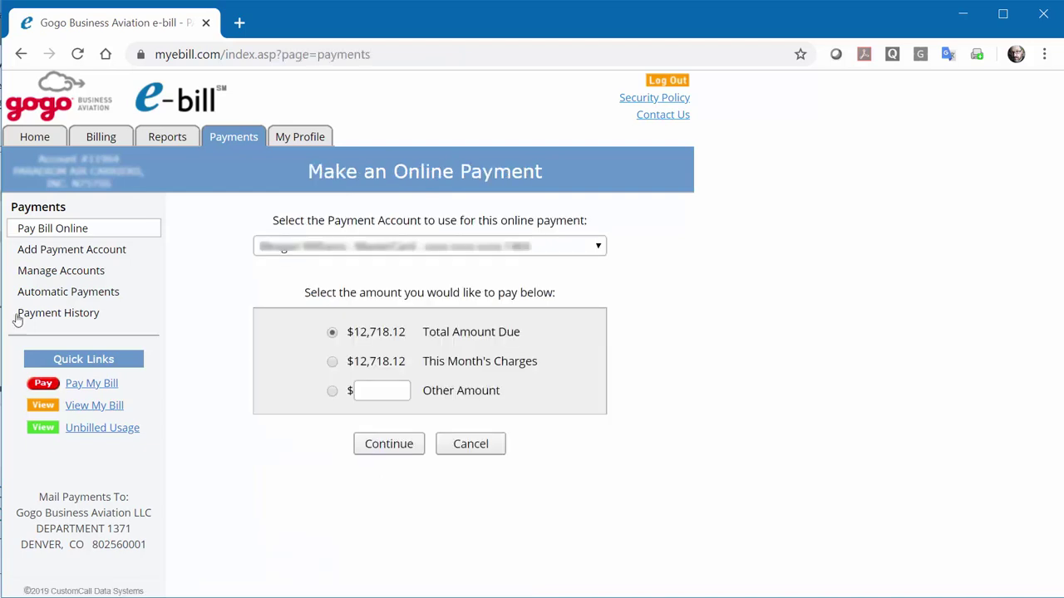
pyautogui.click(44, 317)
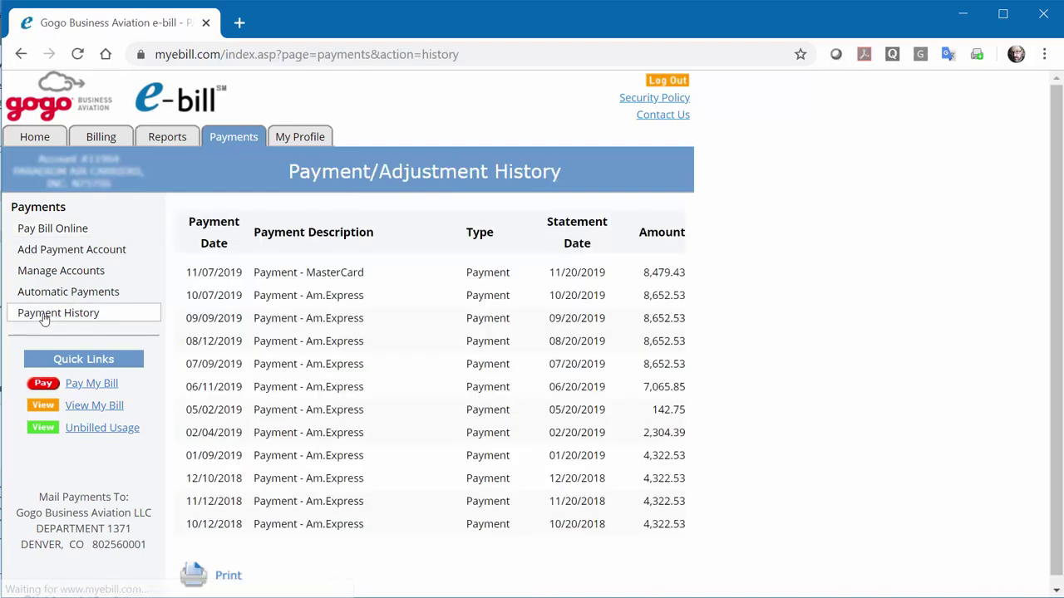